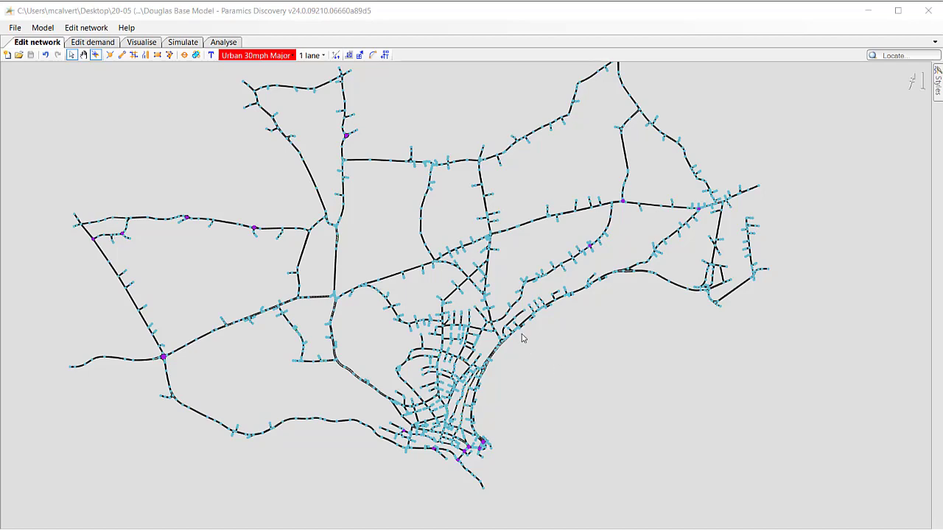
Step: Select the one-directional link running from node 98 to node 425 on the coastal road
scroll(522, 335, "up", 5)
scroll(520, 326, "up", 5)
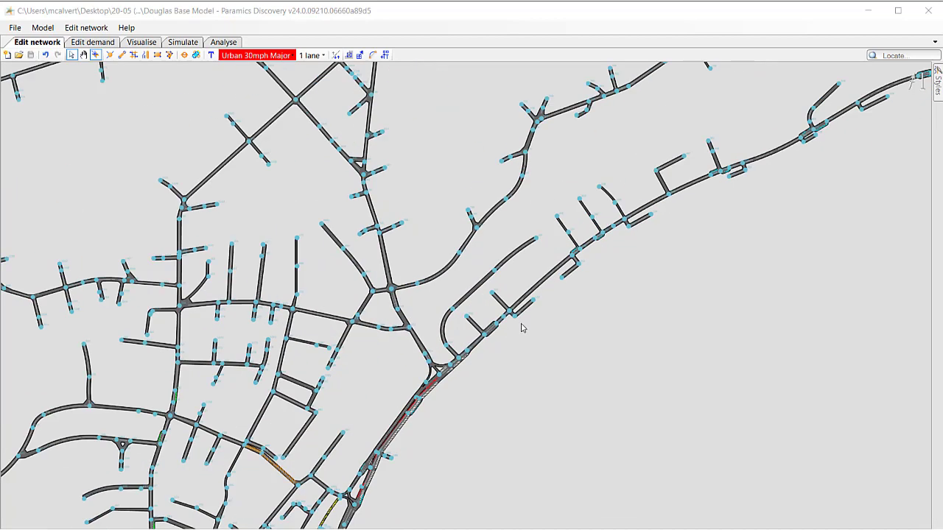
scroll(582, 261, "up", 5)
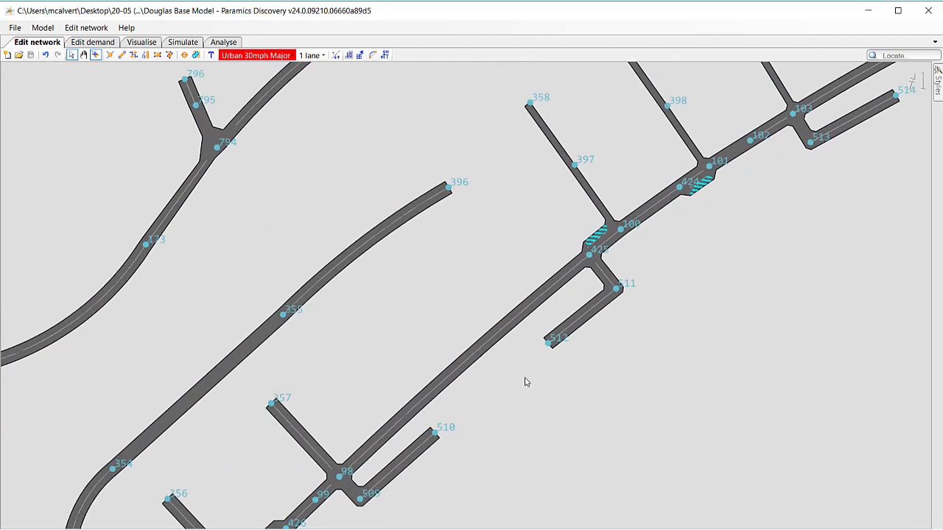
scroll(509, 365, "up", 1)
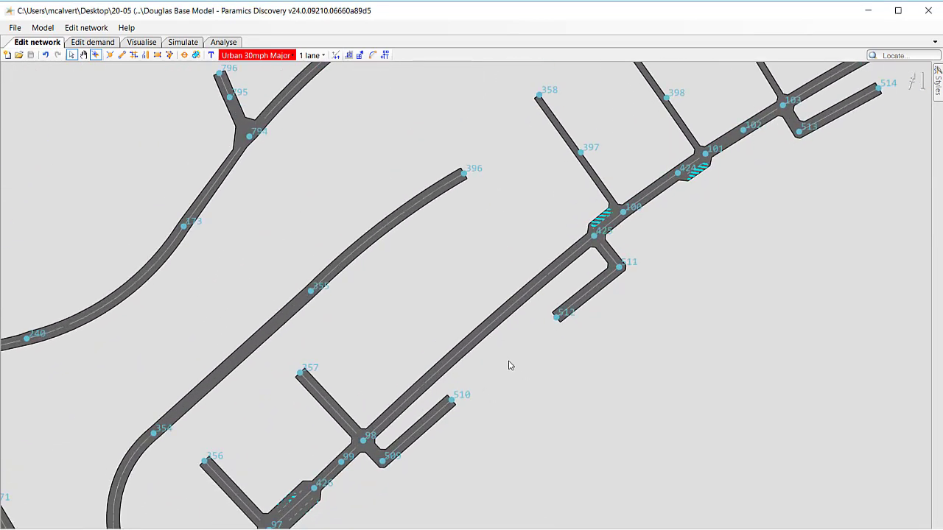
scroll(479, 329, "up", 2)
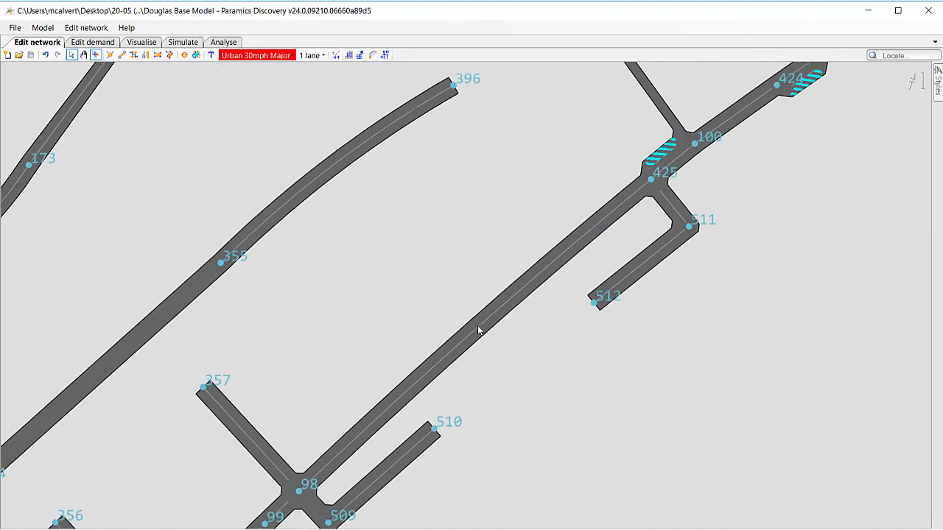
left_click(478, 325)
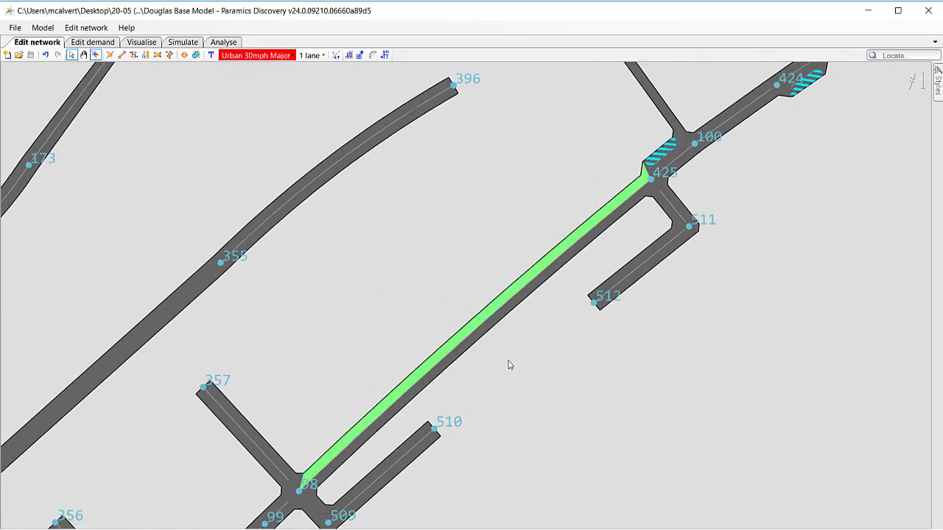
left_click_drag(506, 364, 486, 320)
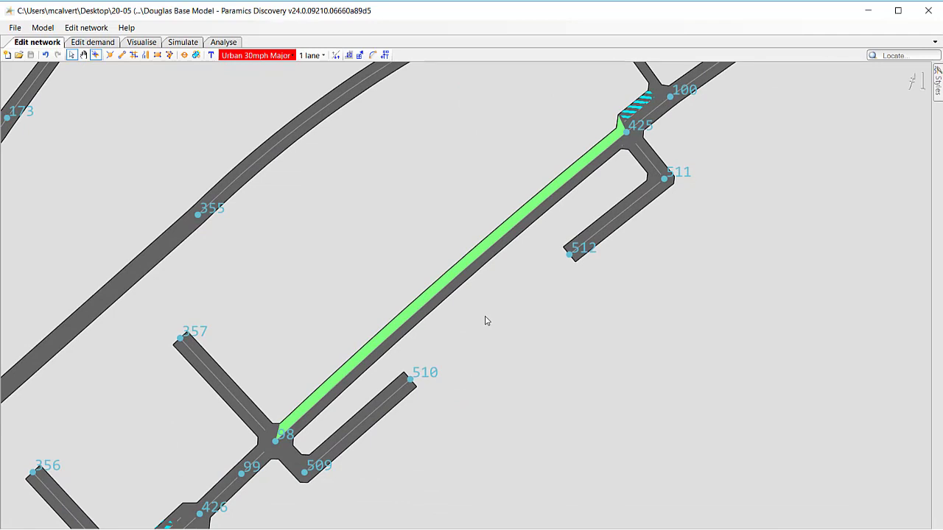
Step: Add a new incident to the network and name it Vehicle Break Down
left_click(95, 29)
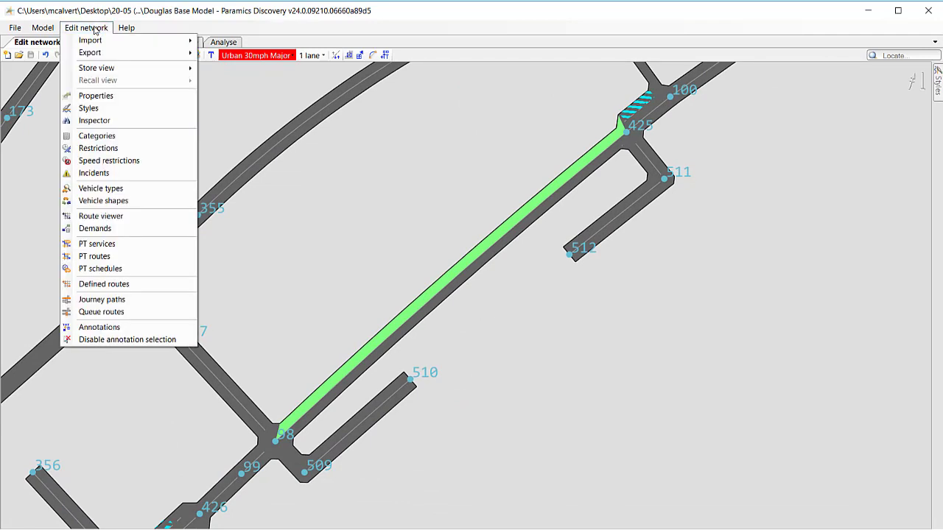
left_click(106, 173)
left_click_drag(681, 206, 672, 212)
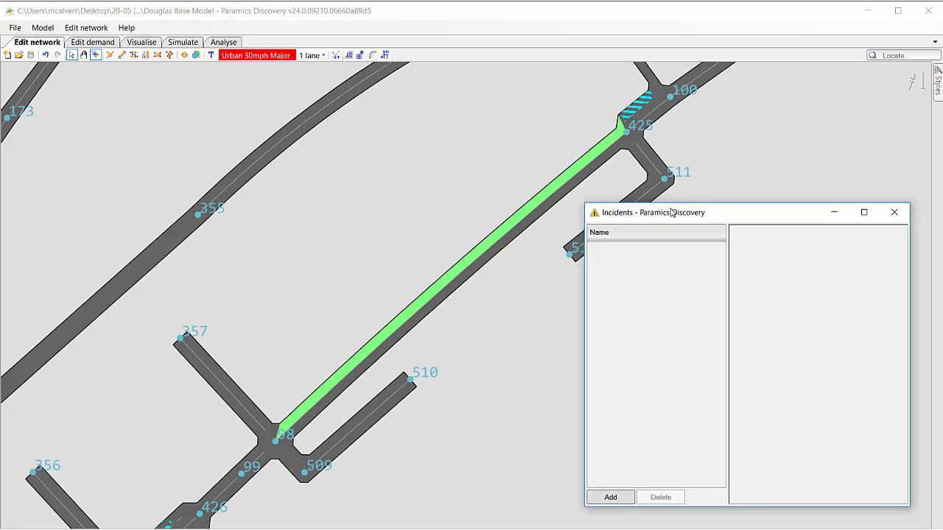
left_click(624, 500)
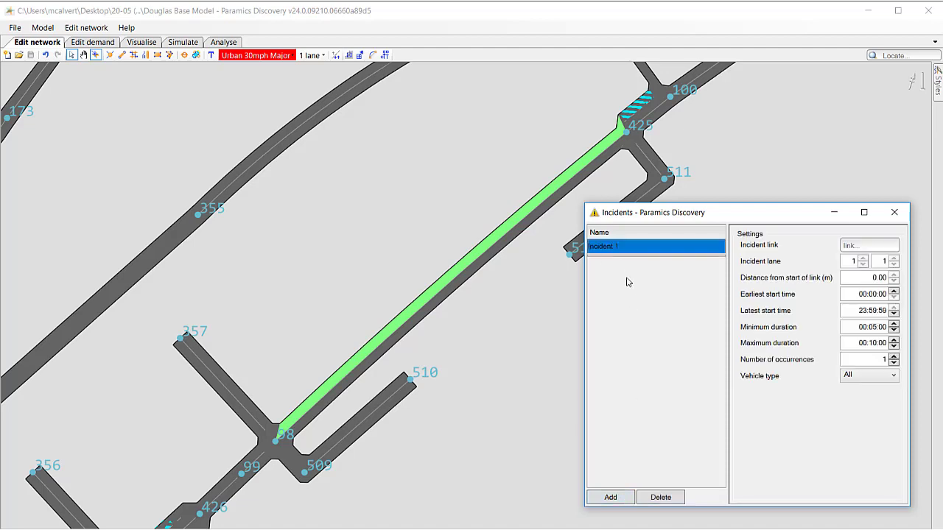
left_click(621, 249)
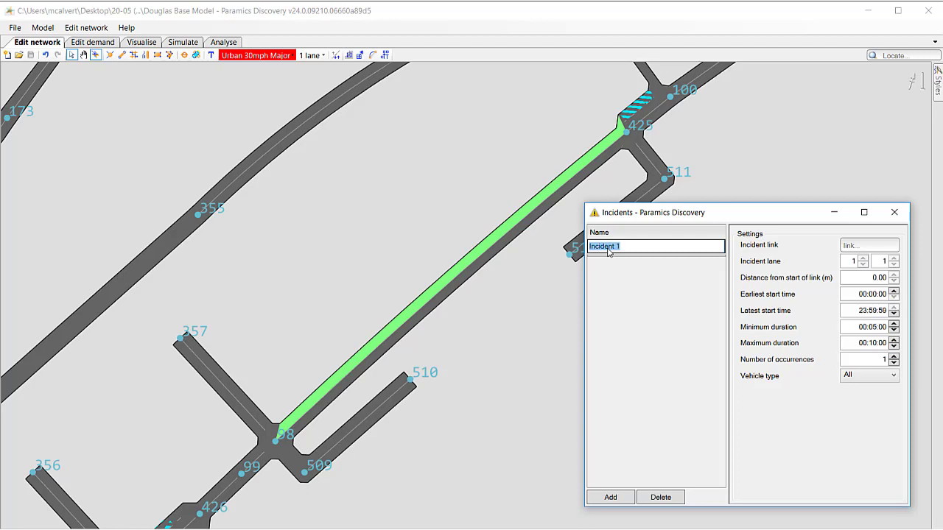
type("Vehicle Break Down")
Step: Assign the Vehicle Break Down incident to link 98:425
left_click(863, 244)
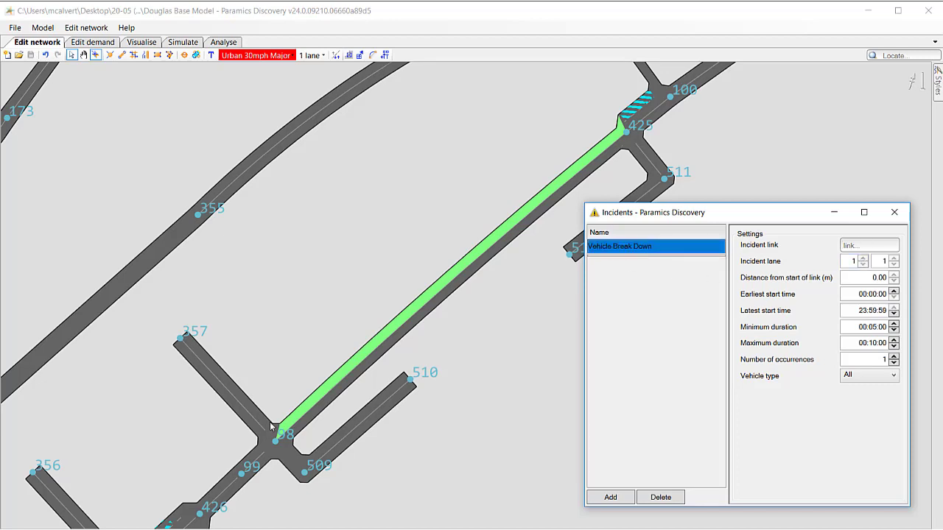
type("98")
left_click(855, 256)
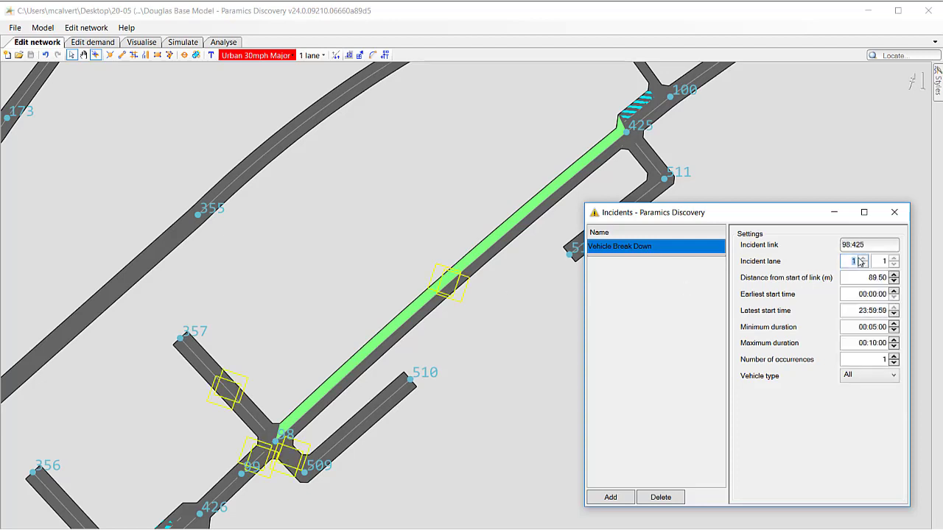
left_click_drag(718, 218, 731, 227)
Step: Move the incident marker along its link to 93.13 m from the start of the link
scroll(379, 254, "up", 3)
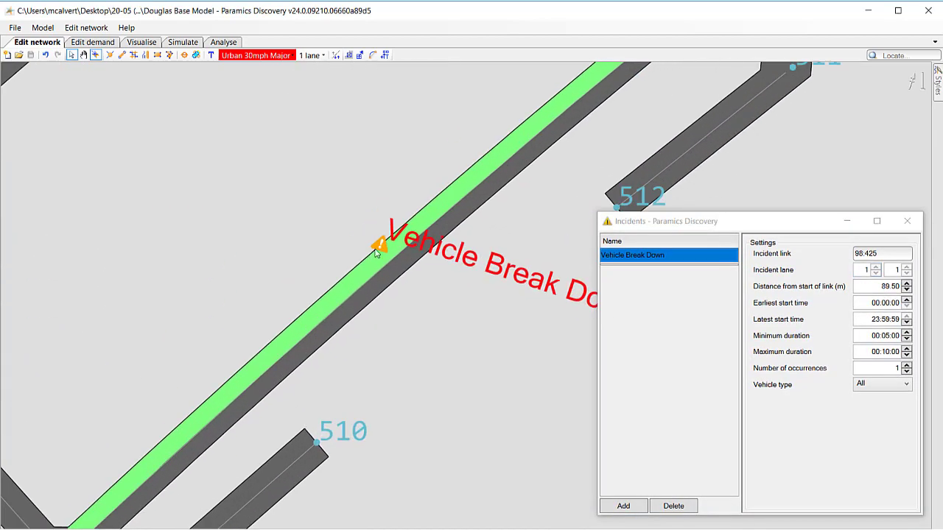
scroll(379, 254, "down", 3)
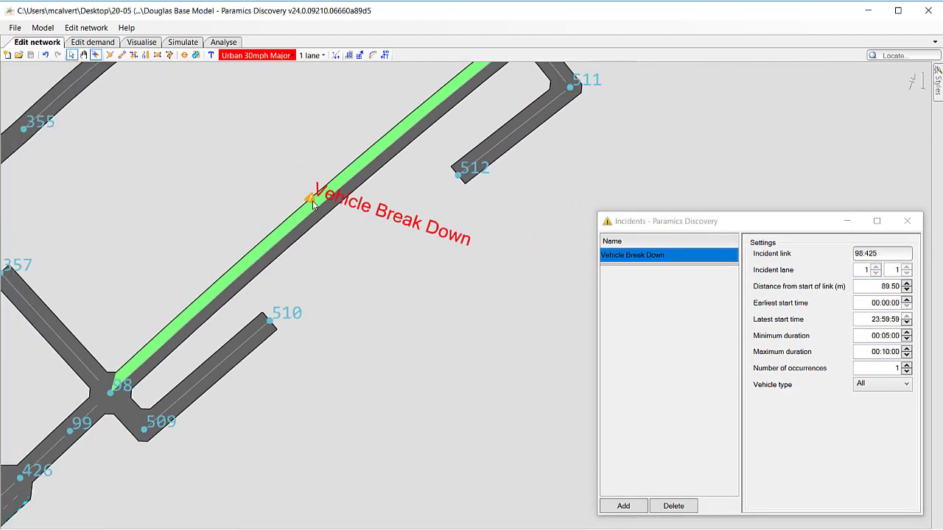
left_click_drag(319, 202, 317, 229)
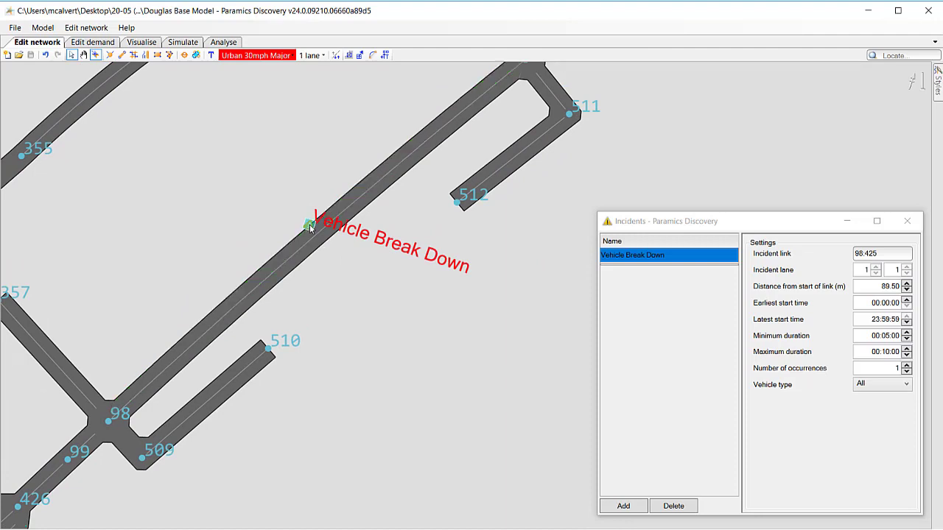
mouse_move(310, 228)
left_mouse_down()
mouse_move(251, 279)
mouse_move(375, 163)
mouse_move(309, 225)
mouse_move(319, 216)
left_mouse_up()
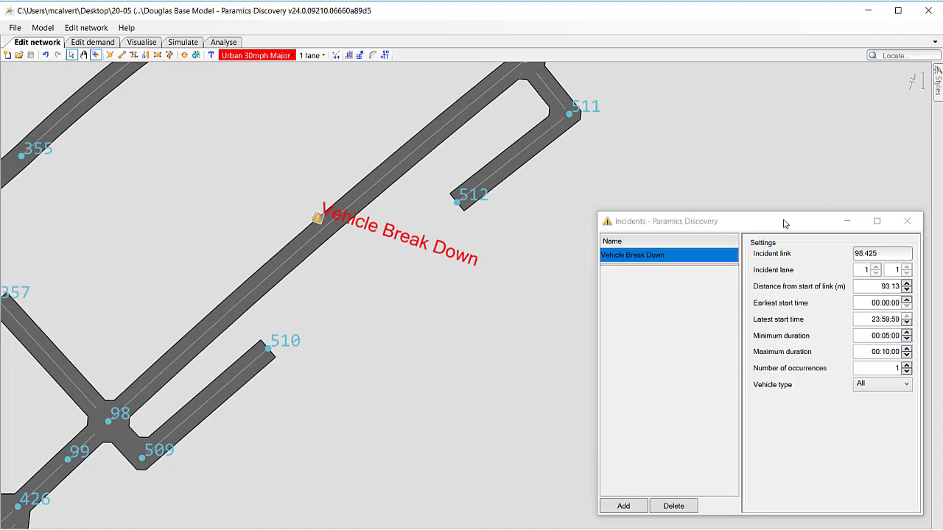
Step: Set the incident's earliest start time to 16:10:00 and its latest start time to 16:15:00
left_click_drag(782, 219, 770, 179)
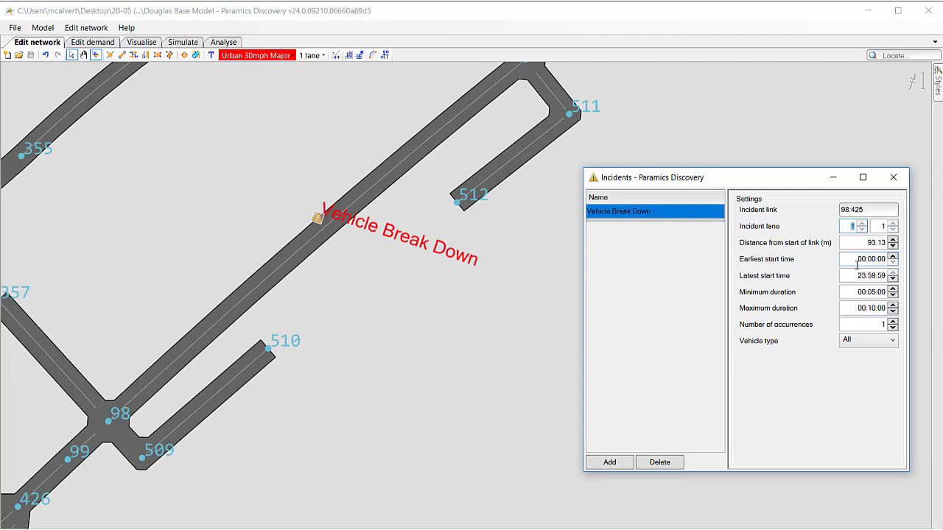
left_click(863, 258)
type("16:10")
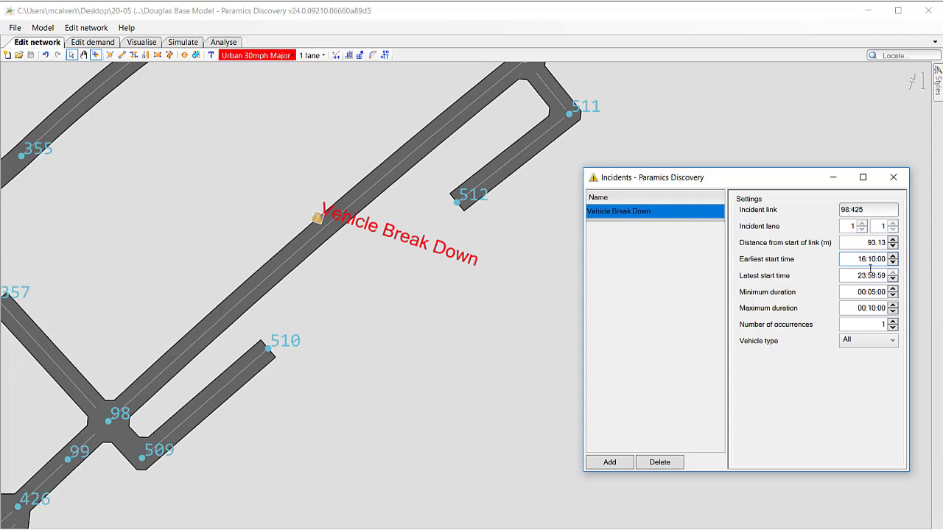
left_click(861, 276)
type("16:15:")
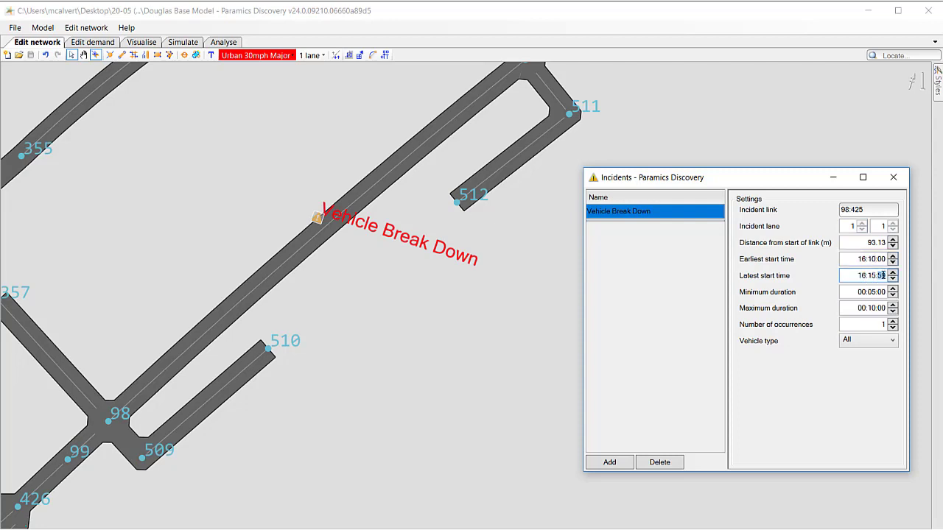
type("00")
Step: Set the incident's minimum duration to 00:08:00 and limit its vehicle type to Car 2
left_click(872, 293)
type("8")
left_click(890, 341)
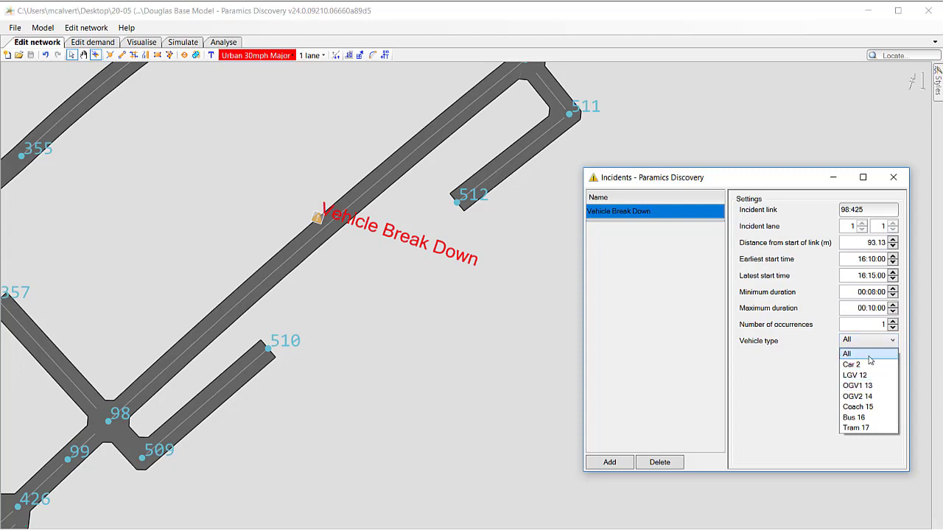
left_click(869, 367)
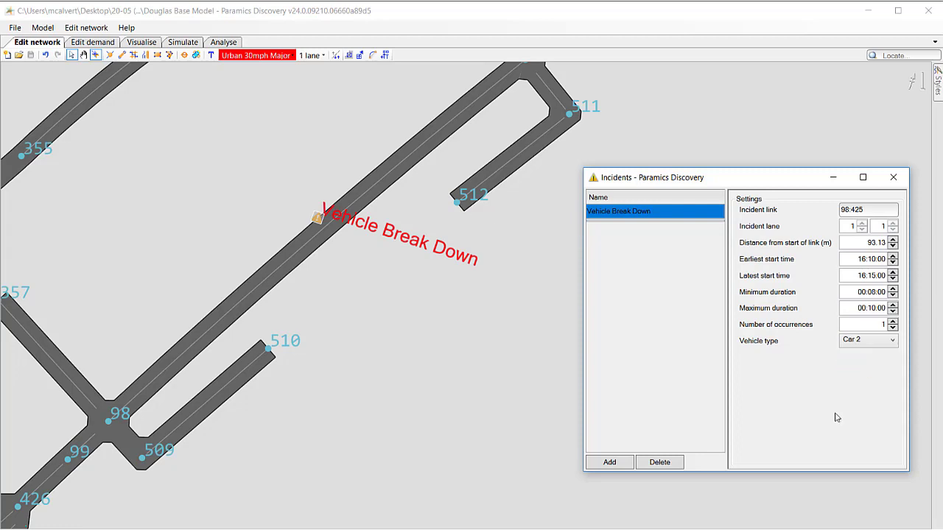
left_click(836, 178)
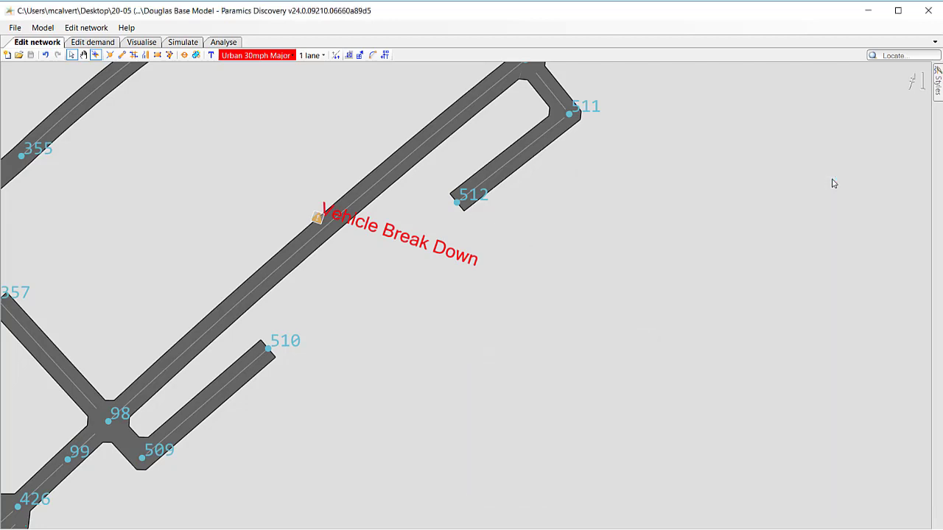
Step: Switch to visualising the model and refresh it to load the Vehicle Break Down incident
left_click(140, 43)
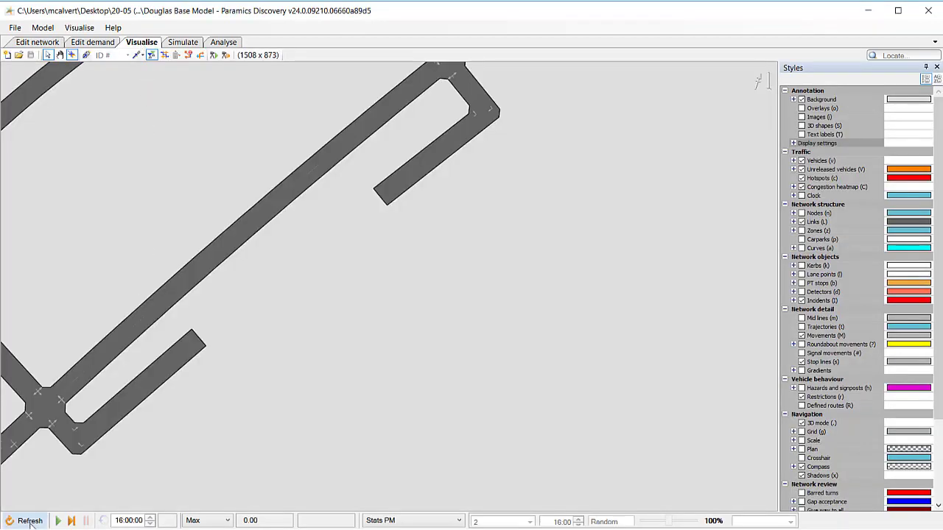
left_click(31, 521)
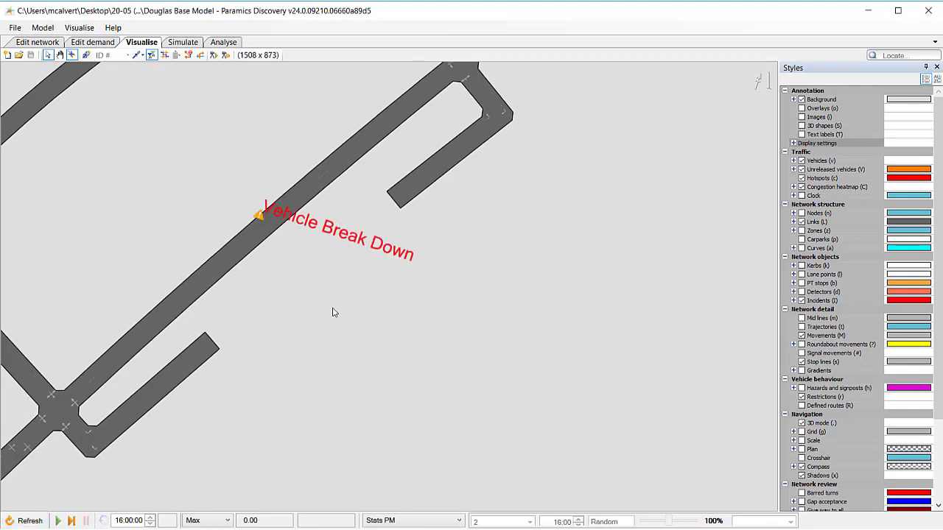
left_click_drag(332, 312, 369, 325)
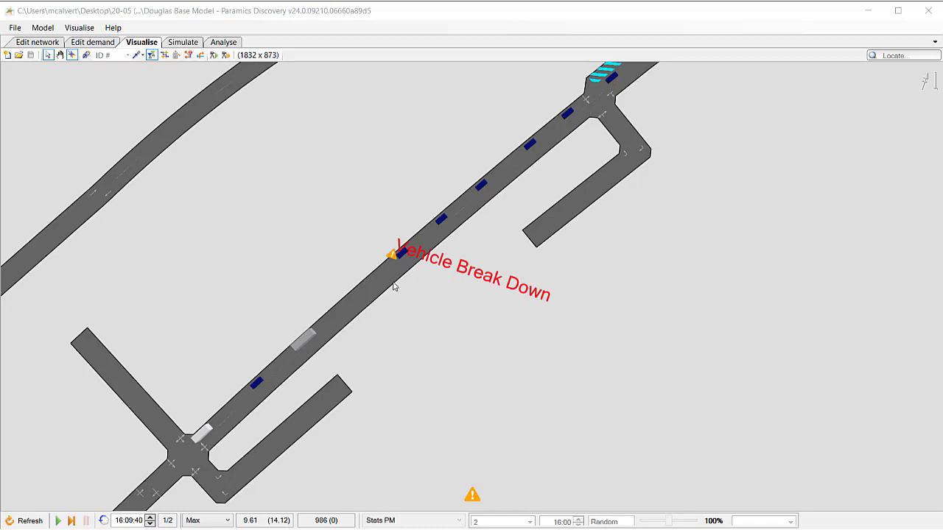
Step: Open the Route viewer and set link 85:90, southwest of the incident, as the route's origin
scroll(432, 308, "down", 2)
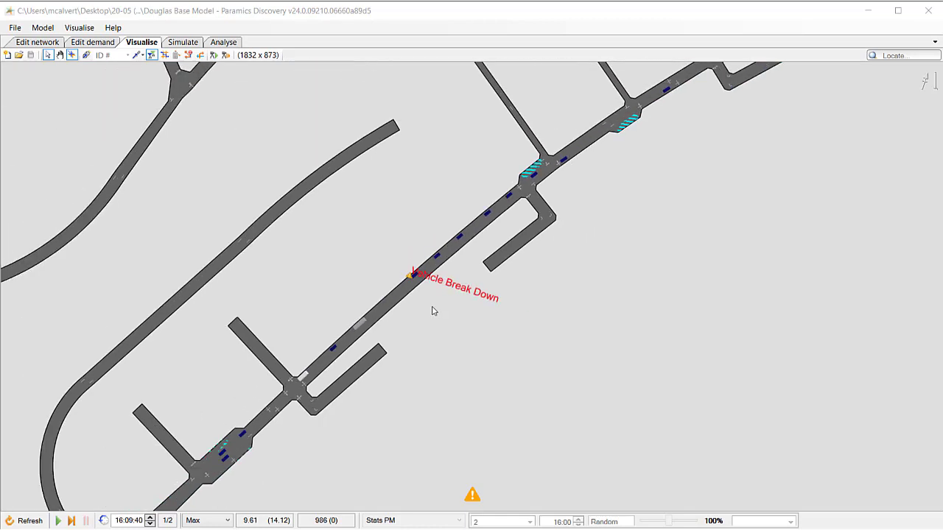
scroll(417, 375, "down", 1)
left_click(73, 31)
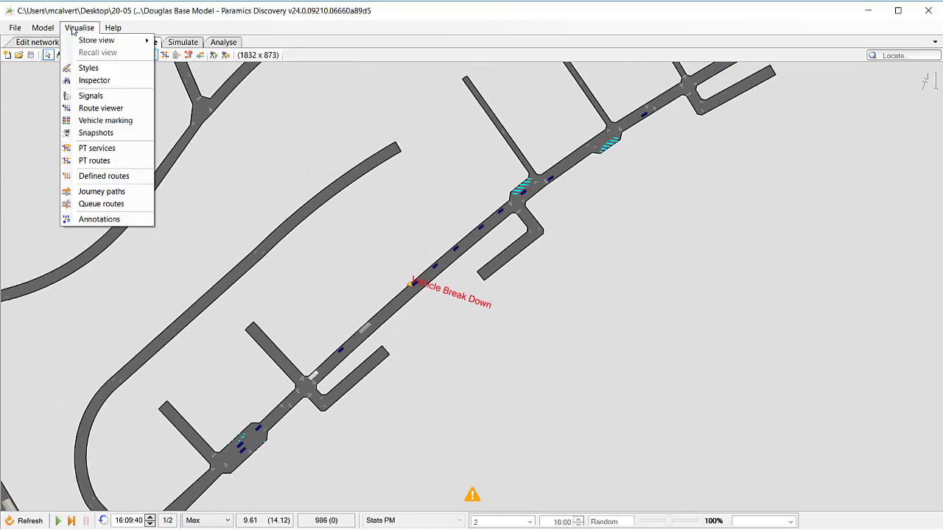
left_click(94, 108)
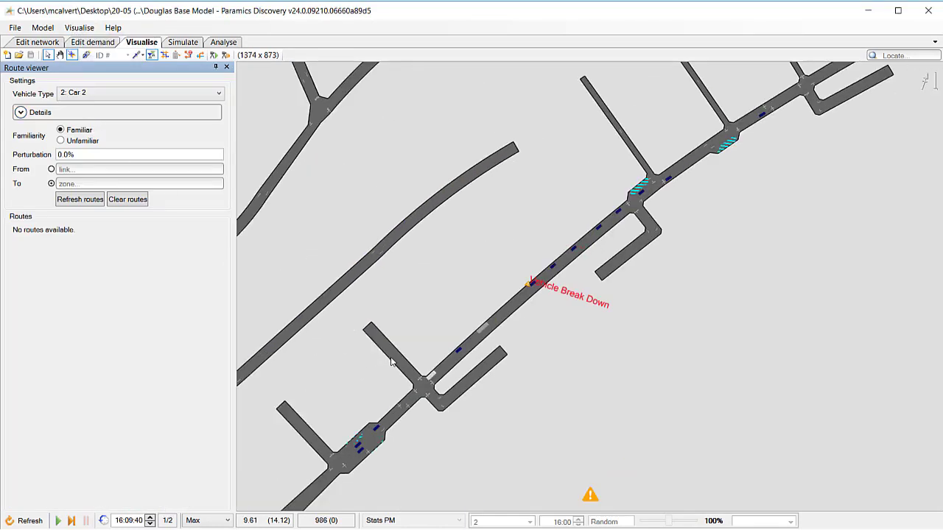
left_click_drag(425, 449, 611, 218)
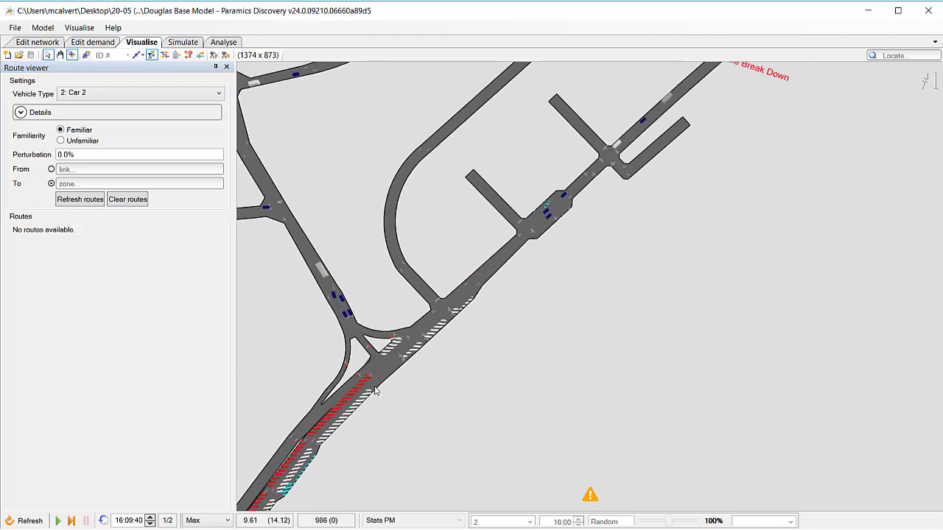
left_click(308, 417)
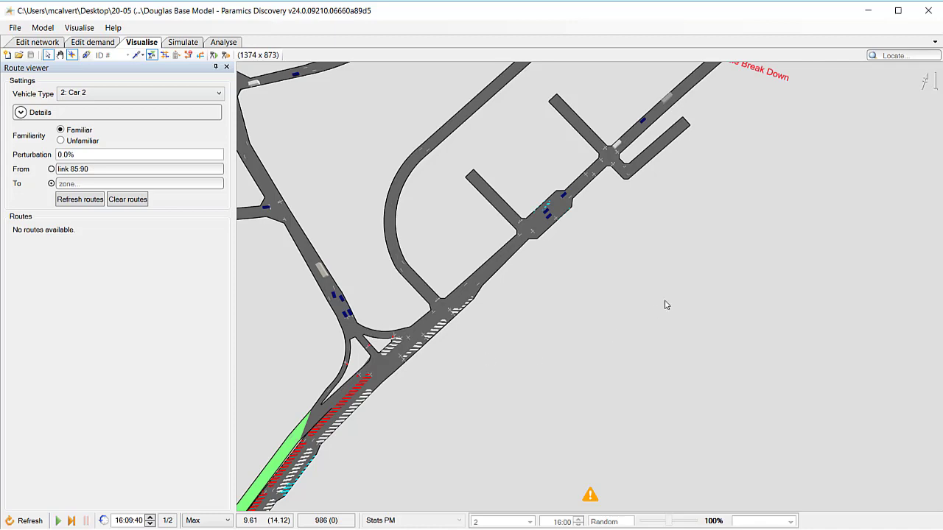
Step: Set zone 7 at the network's northeast end as the route destination and view the whole route from link 85:90
left_click_drag(659, 294, 532, 331)
scroll(533, 331, "down", 2)
left_click_drag(666, 234, 489, 363)
left_click_drag(787, 183, 535, 298)
scroll(535, 299, "down", 1)
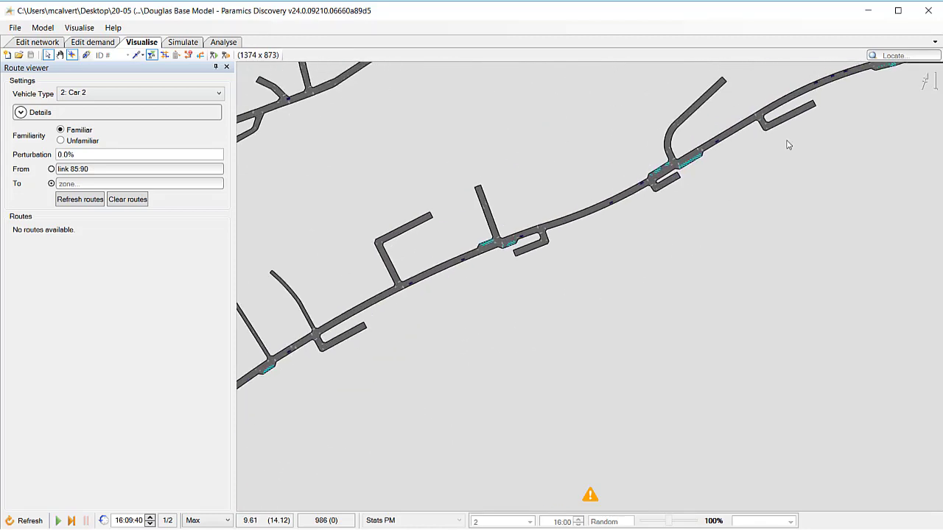
left_click_drag(788, 144, 508, 306)
scroll(759, 221, "down", 3)
left_click_drag(876, 156, 589, 274)
left_click_drag(847, 148, 591, 326)
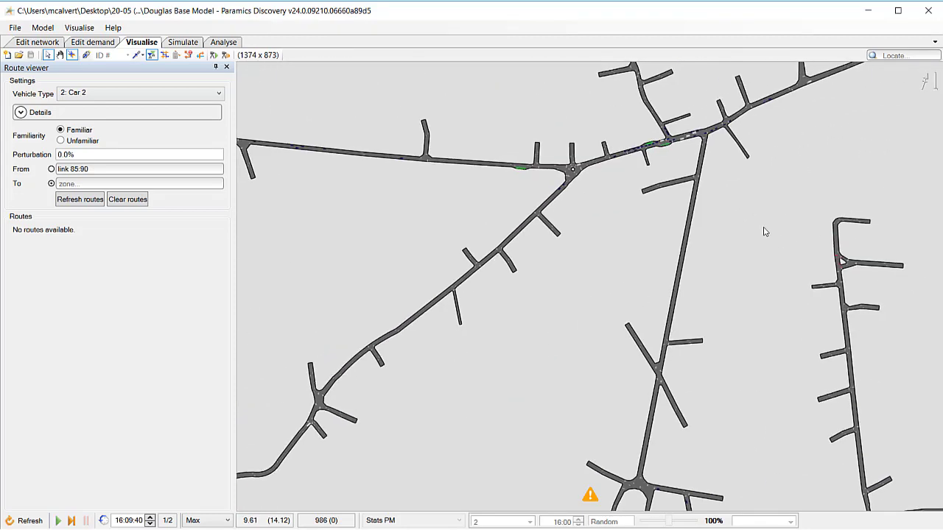
left_click_drag(858, 180, 566, 257)
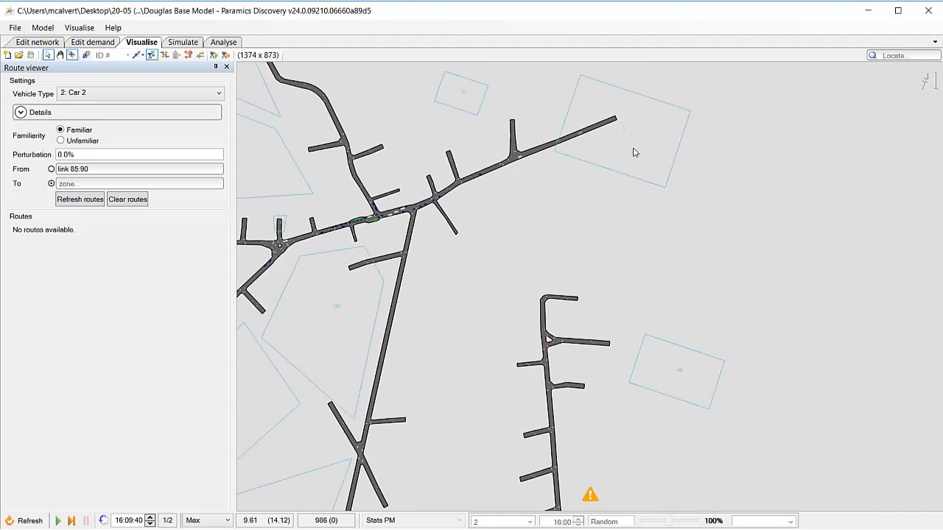
left_click(632, 141)
left_click_drag(289, 406, 648, 182)
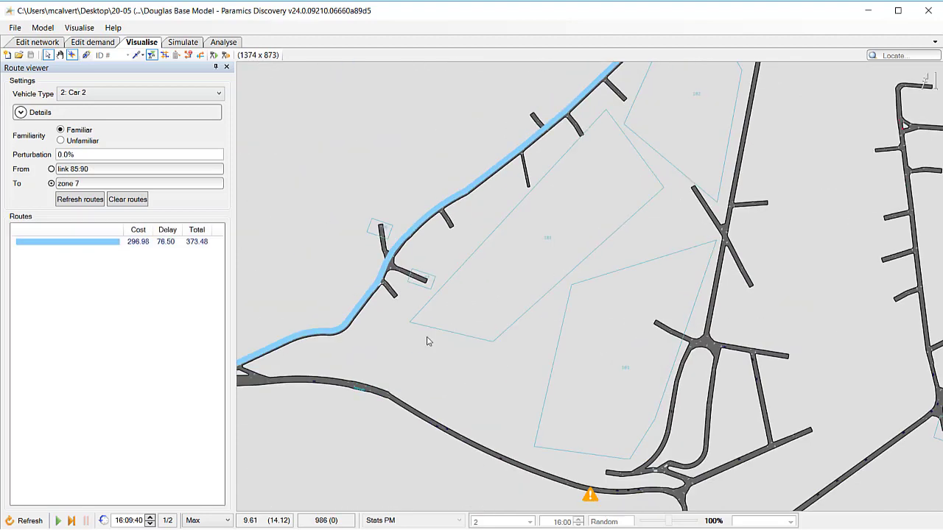
scroll(305, 401, "down", 4)
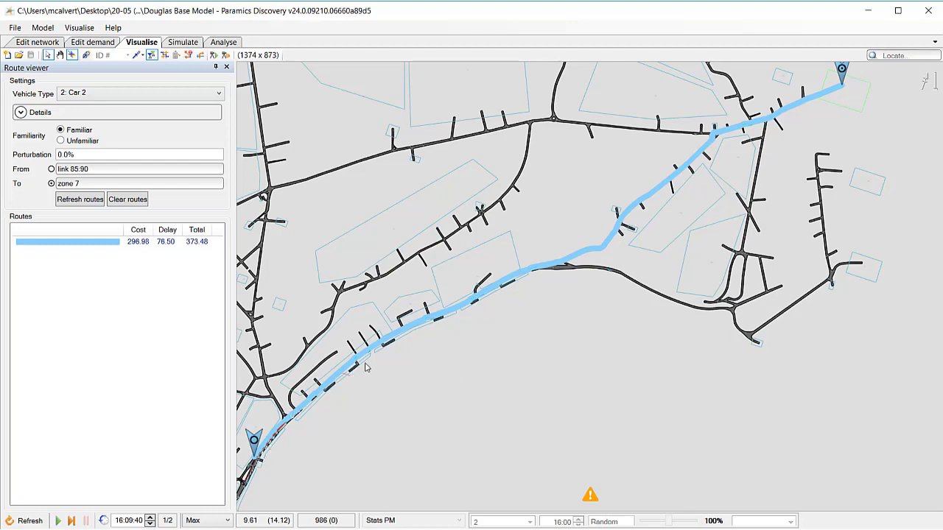
Step: Run the simulation while viewing the Vehicle Break Down location, and pause it once a vehicle has stopped at the incident
scroll(332, 377, "up", 6)
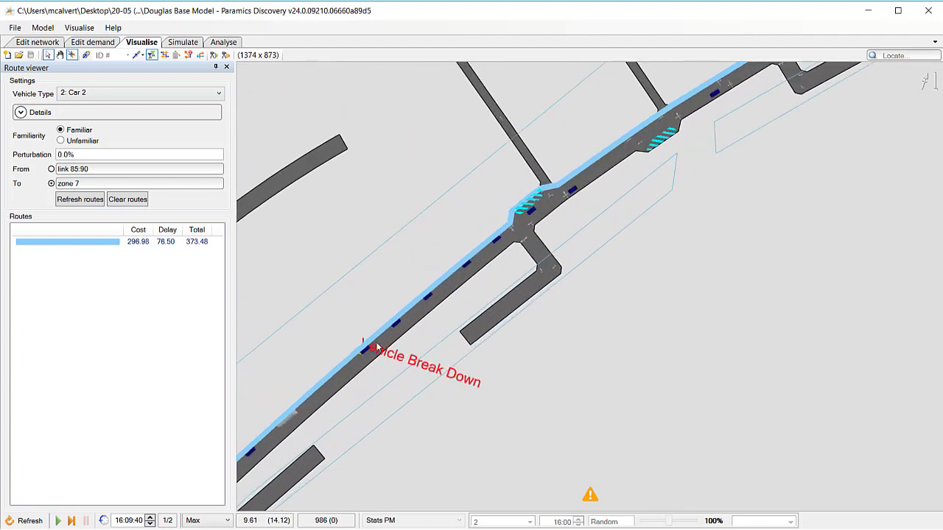
left_click_drag(382, 427, 507, 293)
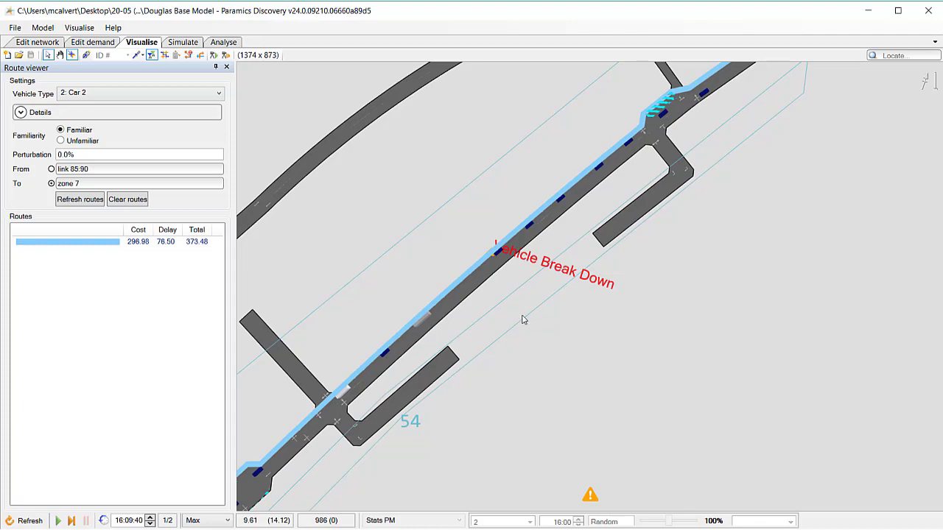
scroll(524, 316, "up", 2)
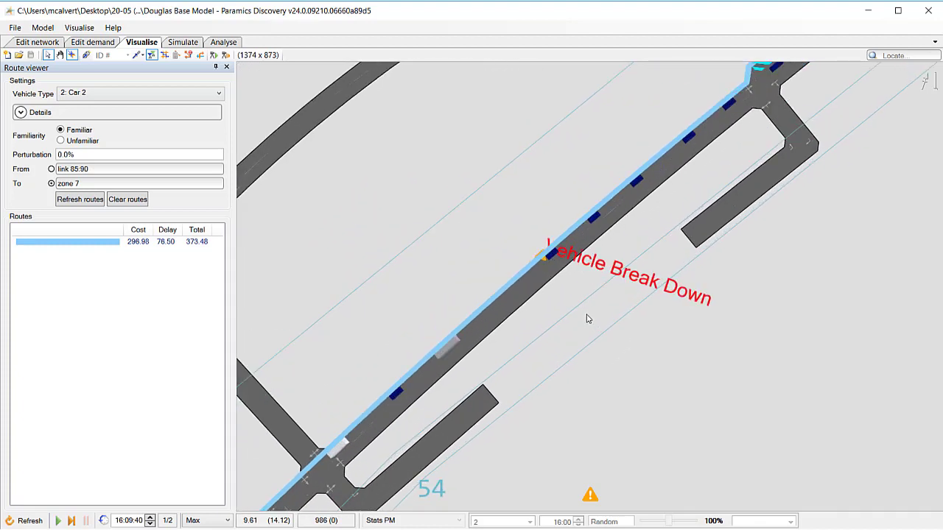
key("space")
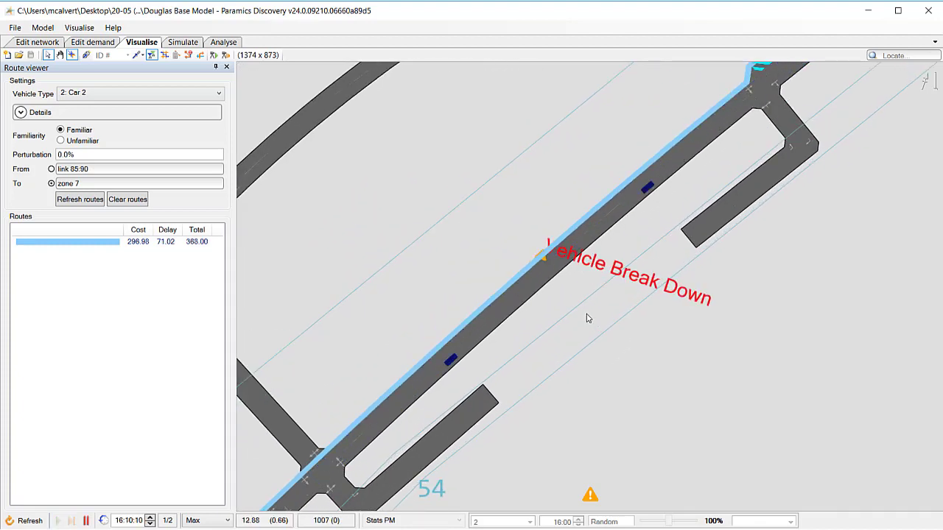
left_click_drag(580, 382, 554, 373)
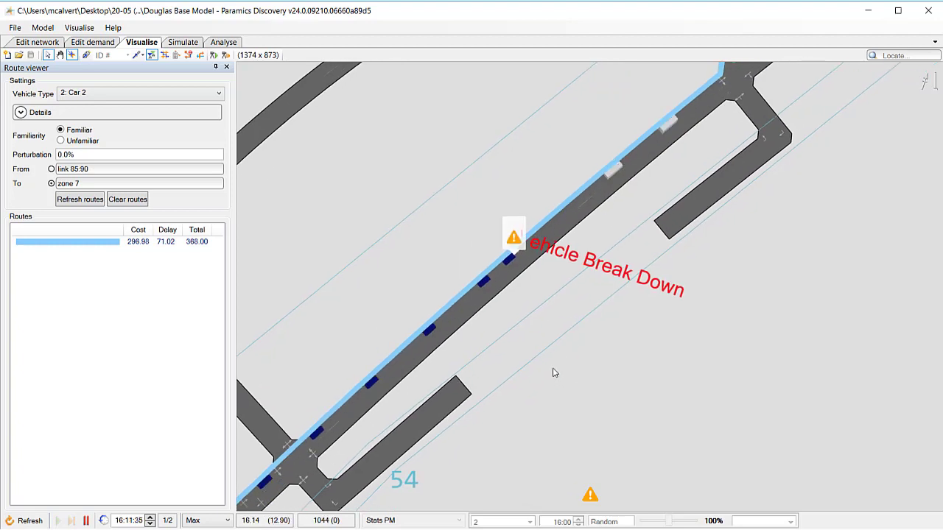
key("space")
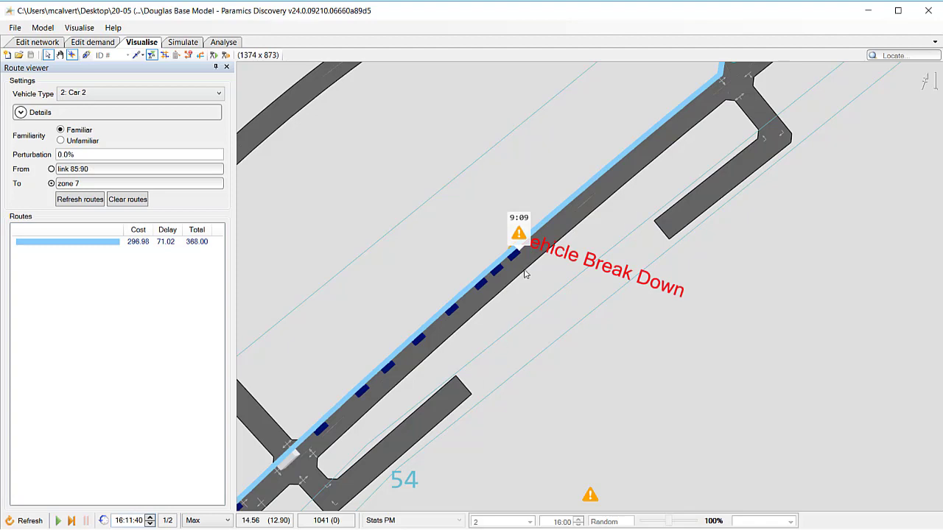
Step: Inspect the broken-down vehicle up close, resume the simulation and follow the queue behind it southwest to the junction
scroll(525, 274, "up", 2)
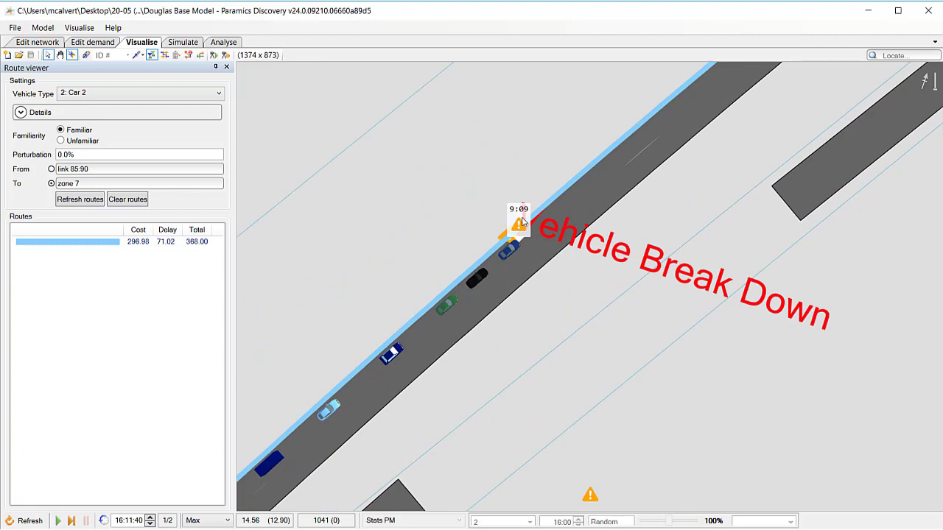
key("space")
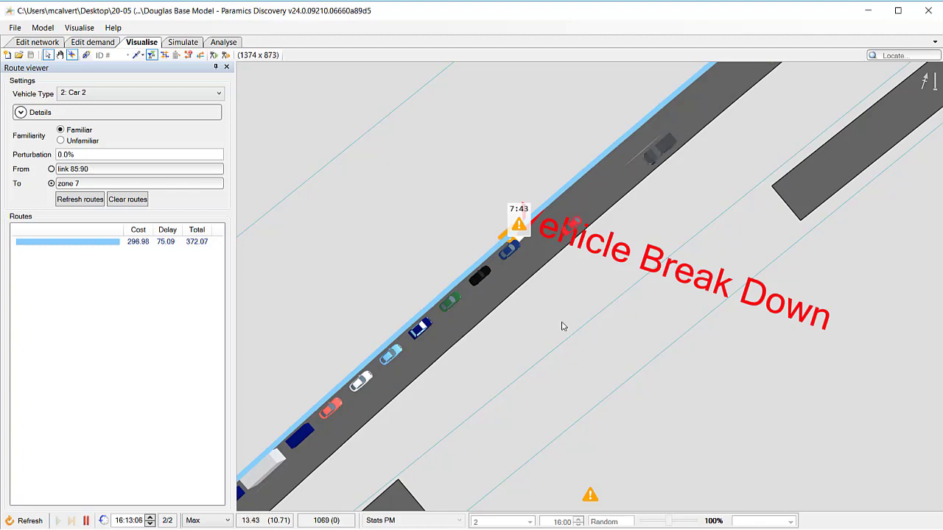
left_click_drag(484, 402, 686, 256)
scroll(639, 312, "down", 4)
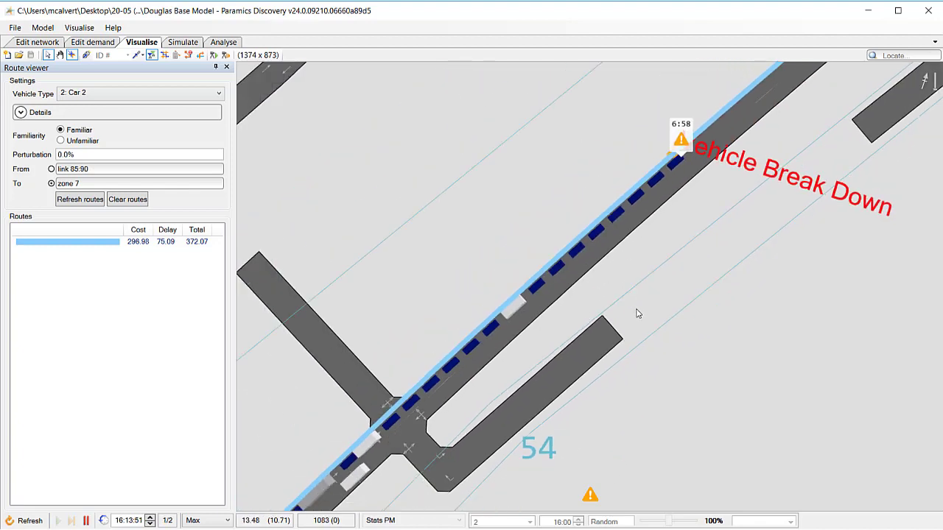
left_click_drag(572, 328, 666, 202)
scroll(665, 203, "down", 3)
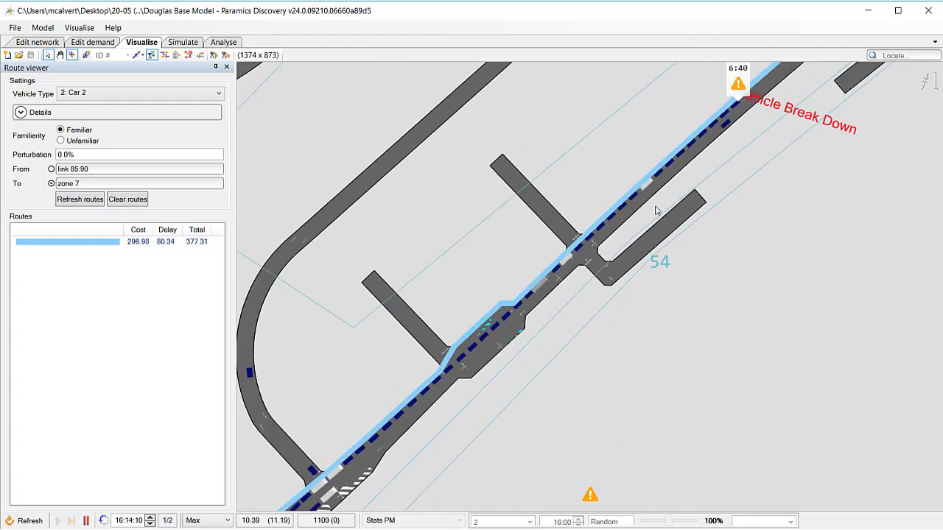
left_click_drag(492, 370, 691, 142)
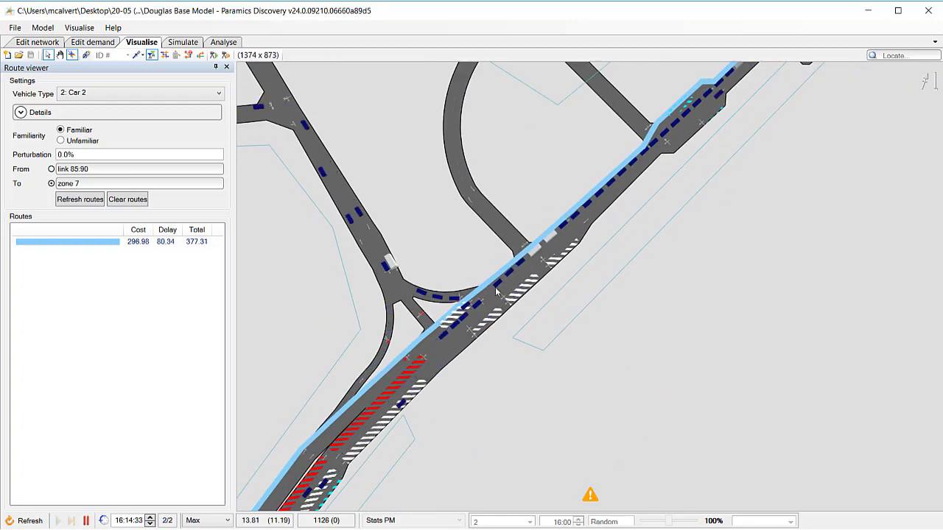
scroll(499, 369, "down", 3)
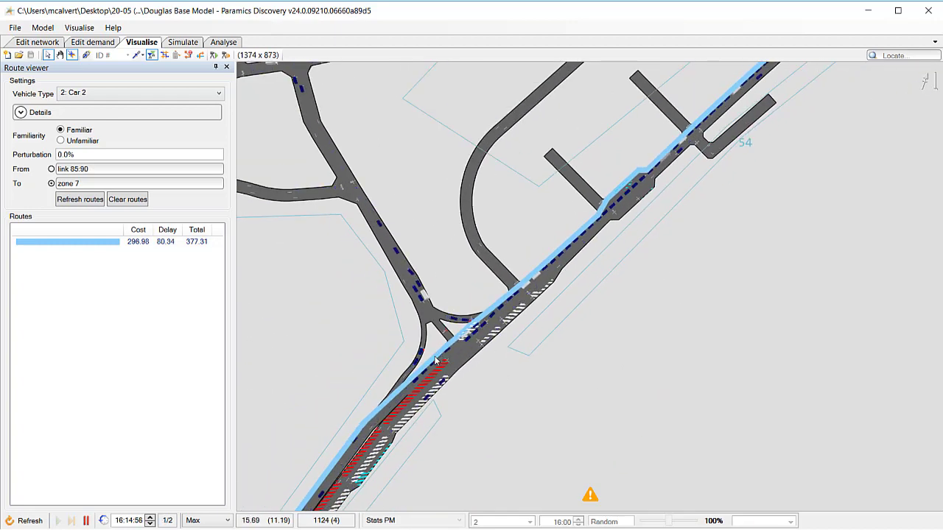
left_click_drag(509, 370, 463, 380)
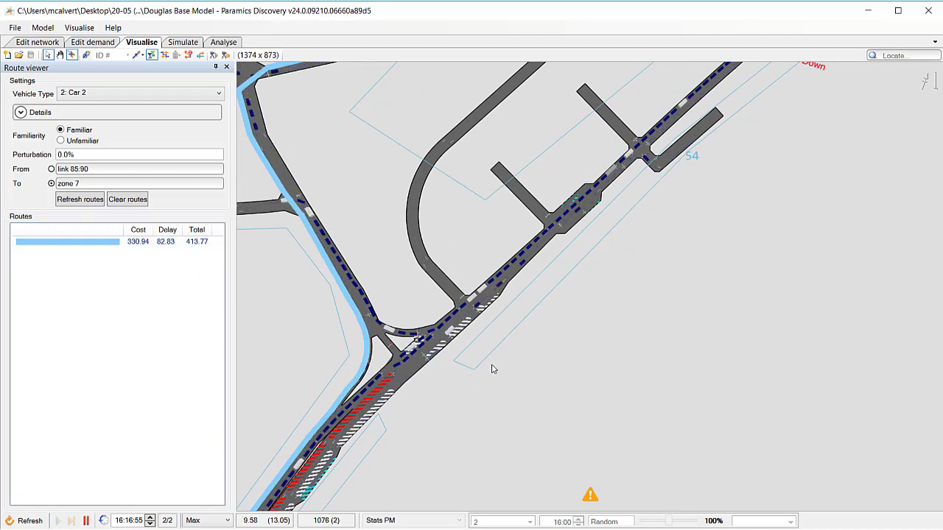
Step: Examine the Car 2 route from link 85:90 to zone 7 across the network while the incident is active
scroll(493, 371, "down", 2)
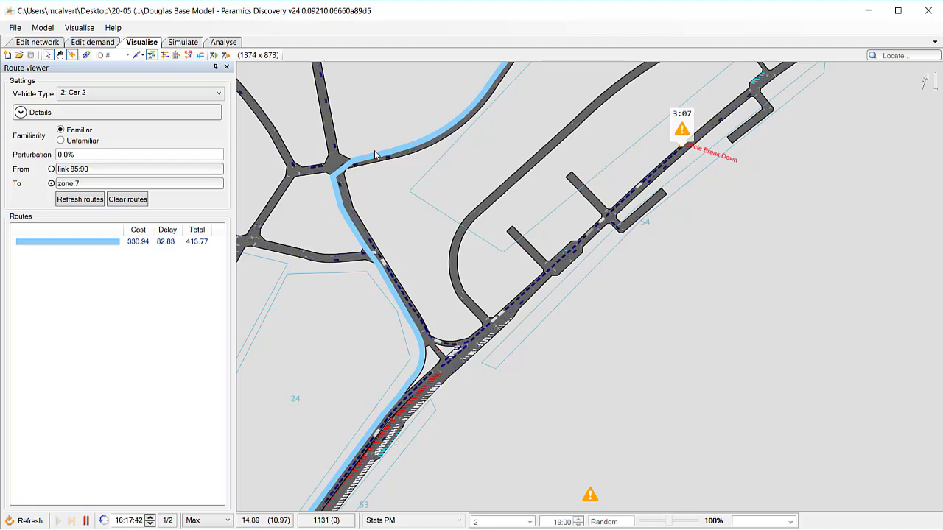
scroll(537, 373, "down", 3)
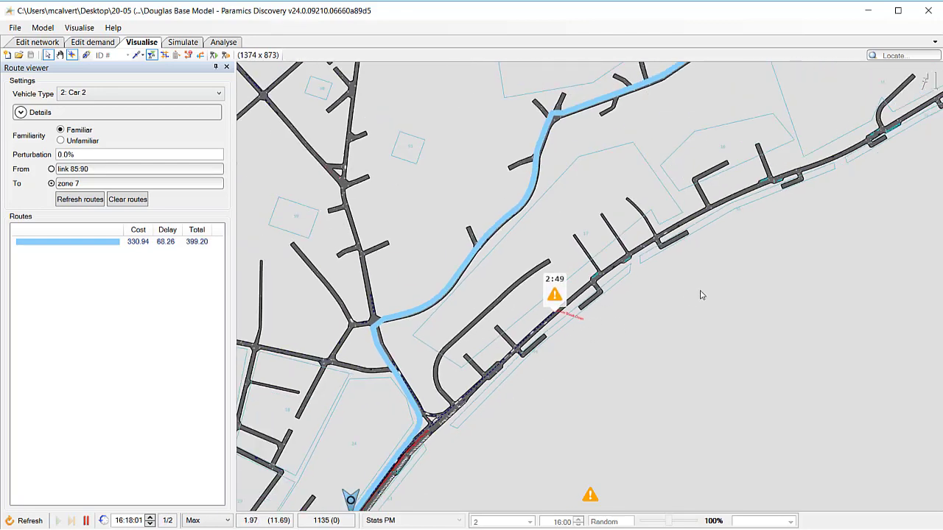
left_click_drag(702, 295, 467, 392)
left_click_drag(594, 129, 409, 305)
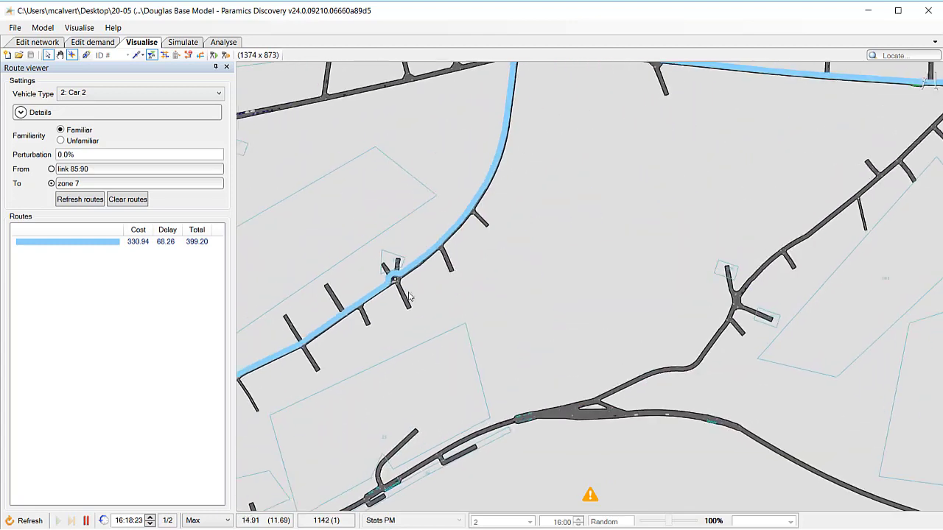
left_click_drag(589, 140, 429, 238)
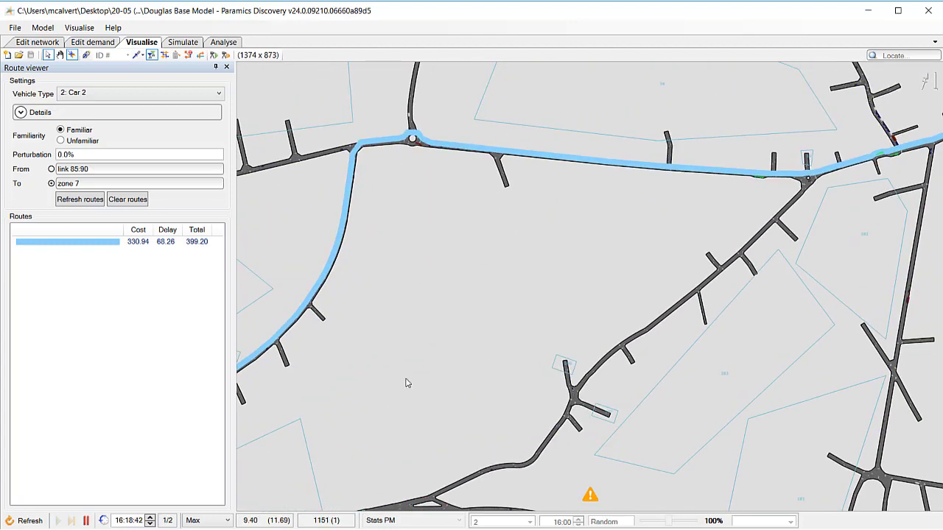
left_click_drag(408, 383, 697, 166)
mouse_move(454, 392)
left_mouse_down()
mouse_move(756, 207)
mouse_move(805, 157)
left_mouse_up()
left_click_drag(538, 347, 568, 328)
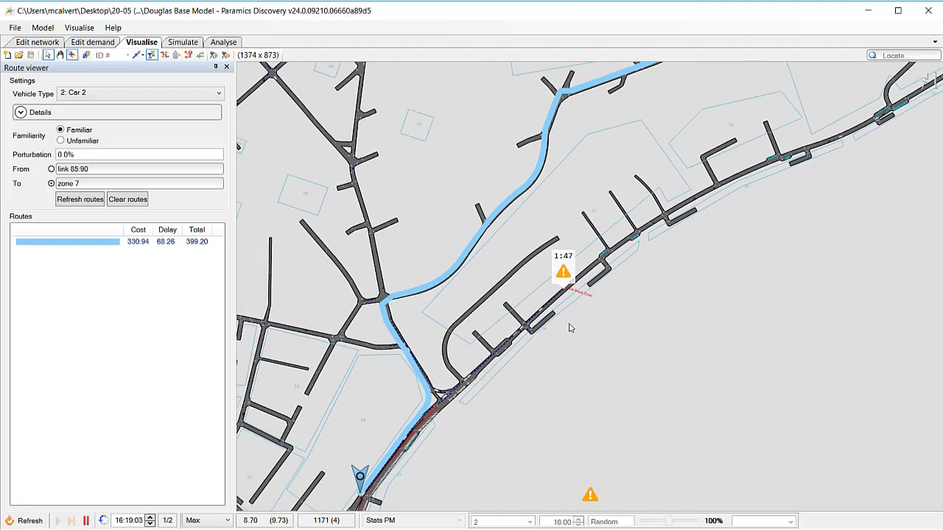
Step: Return to the Vehicle Break Down location and examine traffic flow along the link and the approach roads after the incident ends
scroll(569, 297, "up", 6)
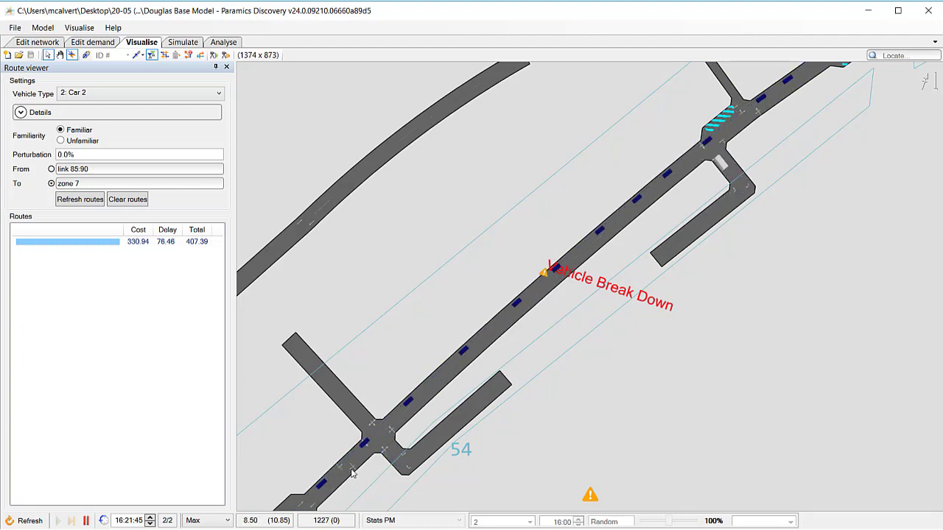
left_click_drag(557, 417, 690, 290)
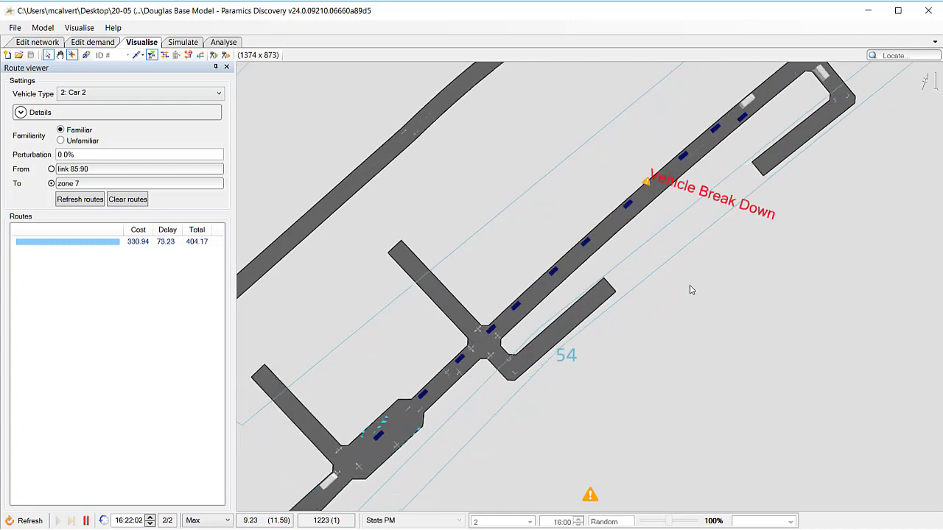
left_click_drag(430, 437, 609, 320)
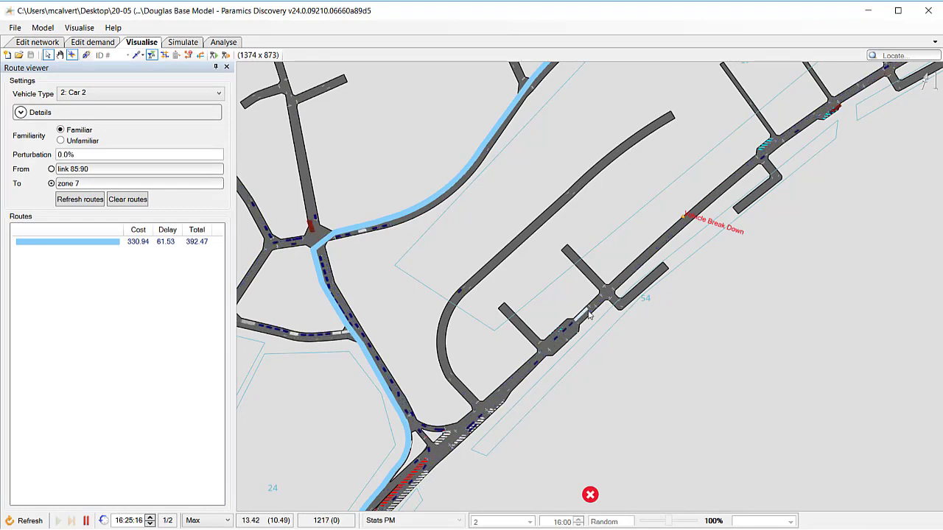
left_click_drag(634, 392, 557, 372)
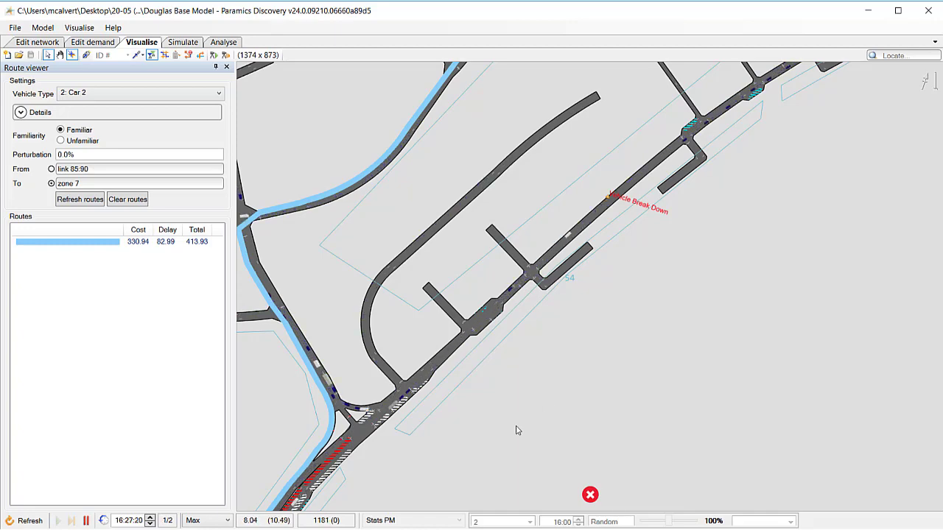
Step: Check the zone 7 route's path around the incident link and the southwest junction as the simulation continues after the incident
left_click_drag(364, 499, 477, 383)
left_click_drag(632, 311, 464, 438)
scroll(749, 277, "down", 3)
left_click_drag(749, 277, 552, 423)
scroll(702, 323, "down", 3)
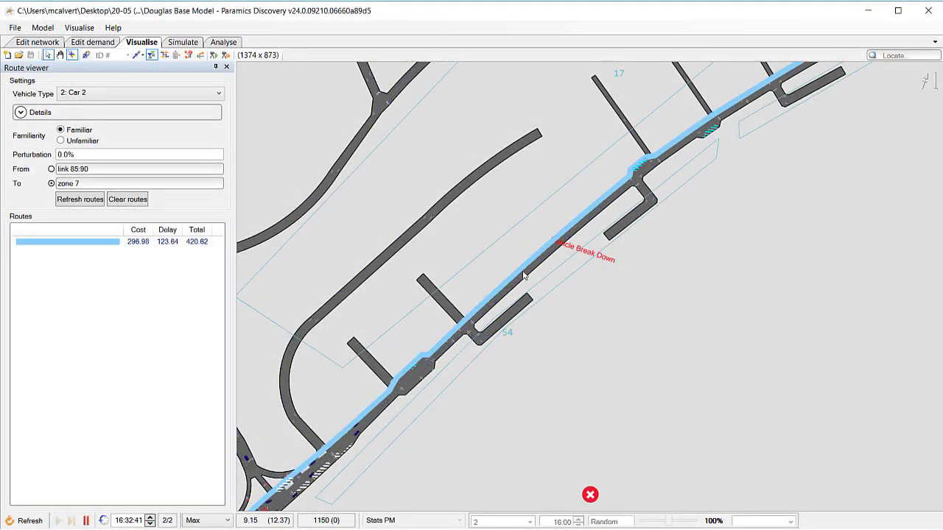
scroll(585, 314, "down", 2)
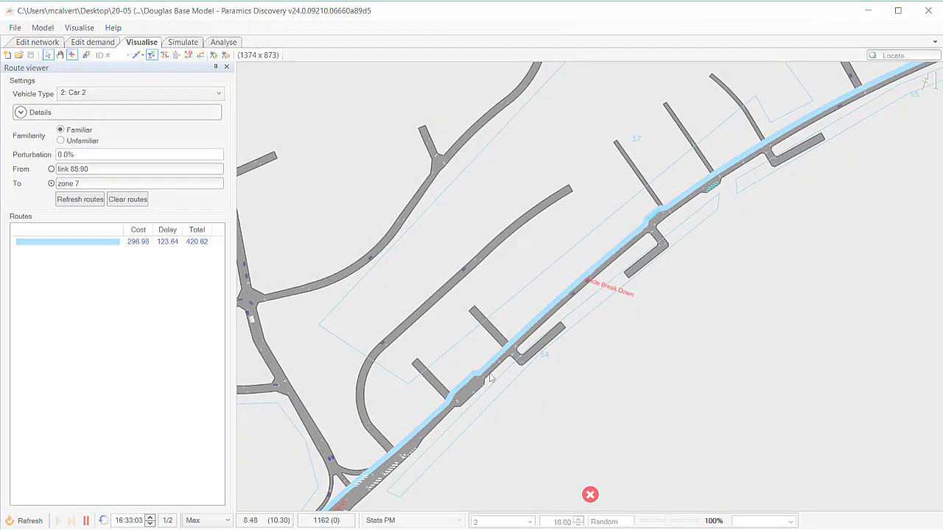